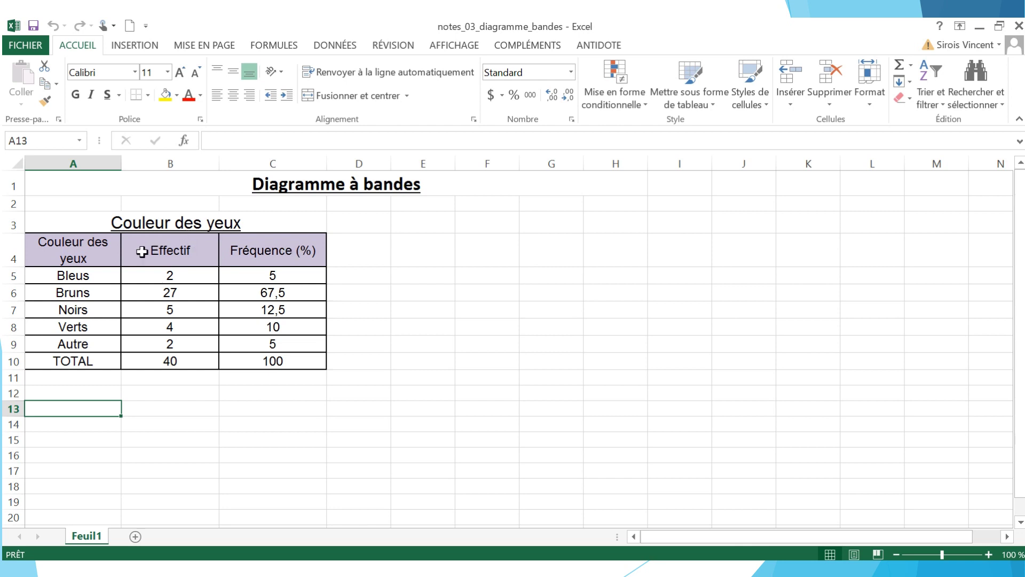
# Insert a 2D clustered column chart from the eye colours and counts in A5:B9 and move it beside the table's title
pyautogui.click(84, 275)
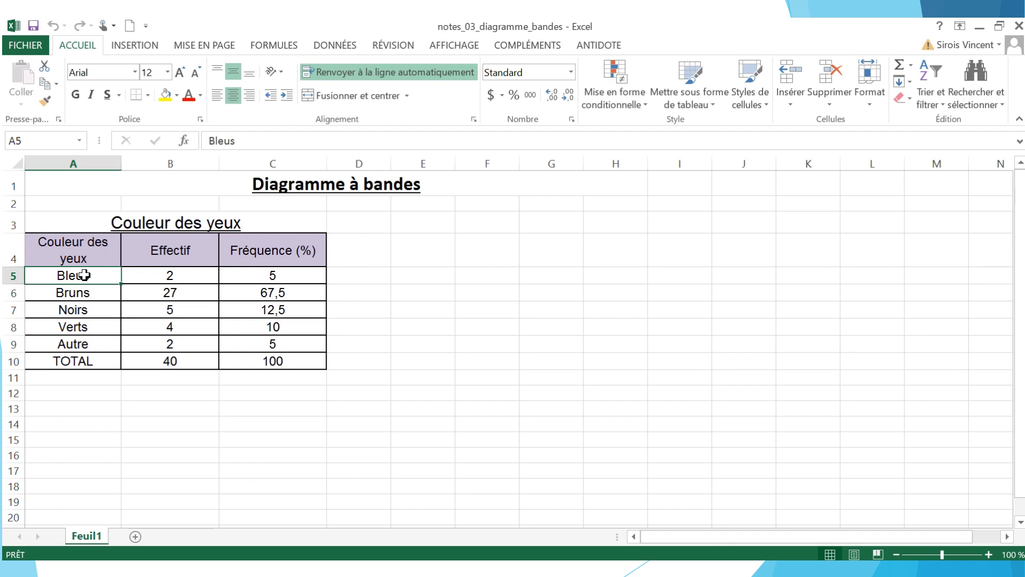
pyautogui.moveTo(84, 275); pyautogui.dragTo(183, 348)
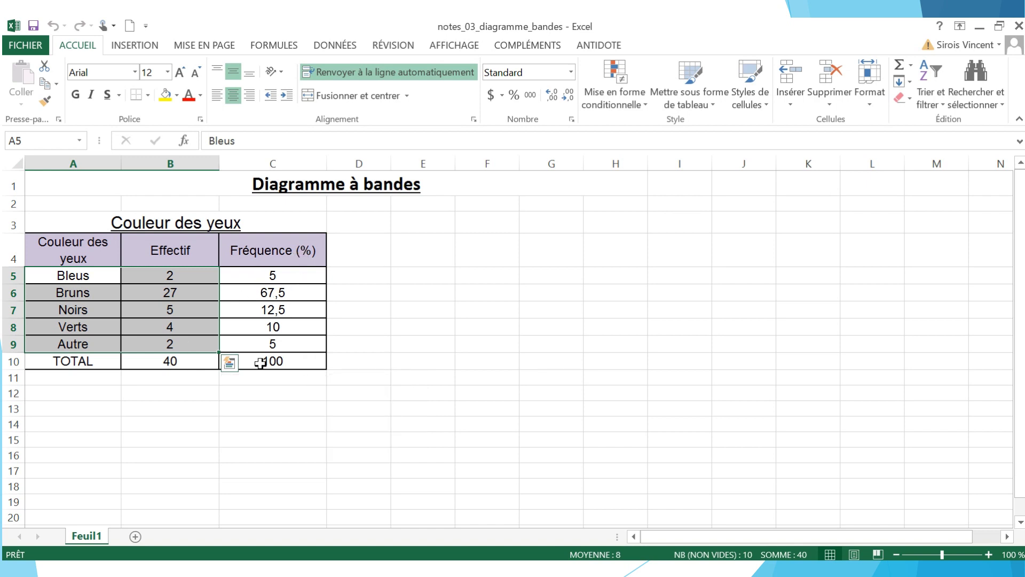
pyautogui.click(156, 48)
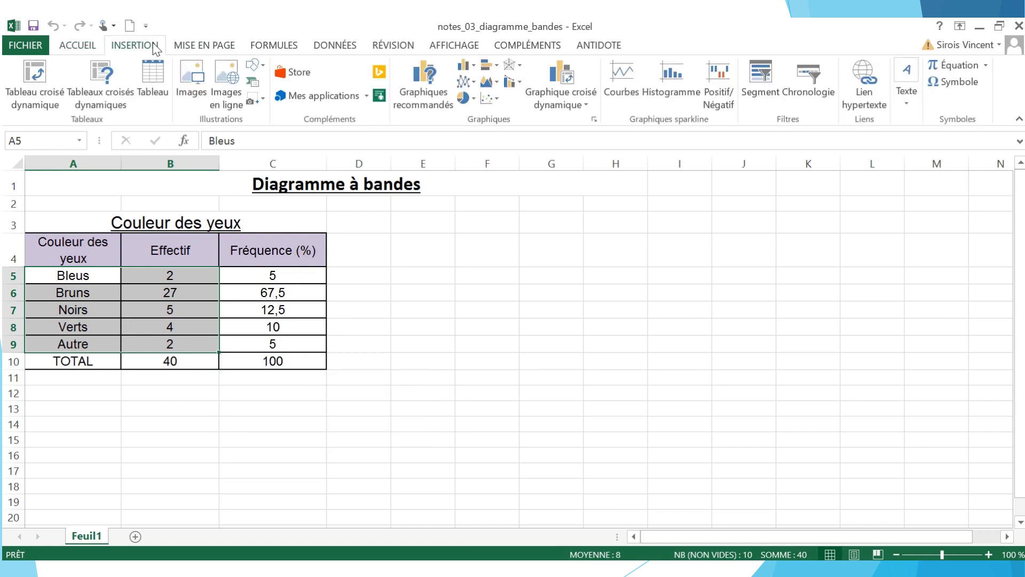
pyautogui.click(471, 66)
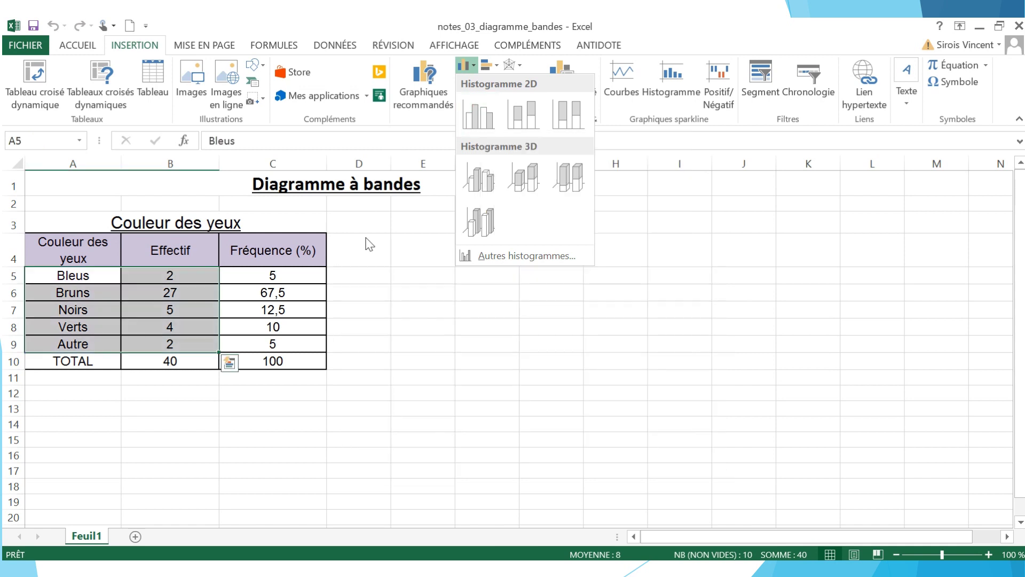
pyautogui.click(481, 114)
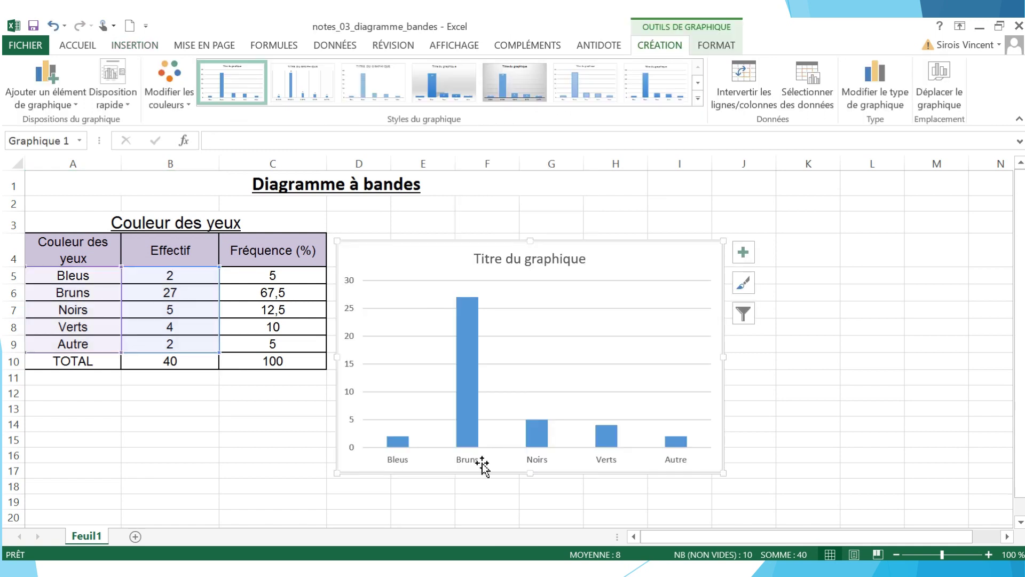
pyautogui.moveTo(483, 248); pyautogui.dragTo(505, 214)
# Replace the chart title with the underlined text "Couleur des yeux"
pyautogui.click(541, 230)
pyautogui.click(533, 230)
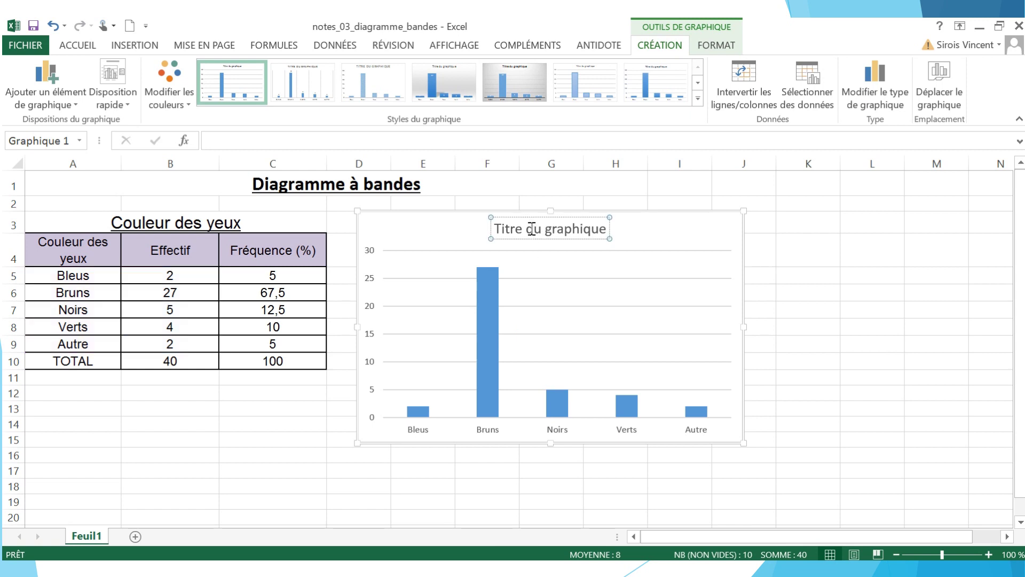
pyautogui.tripleClick(532, 230)
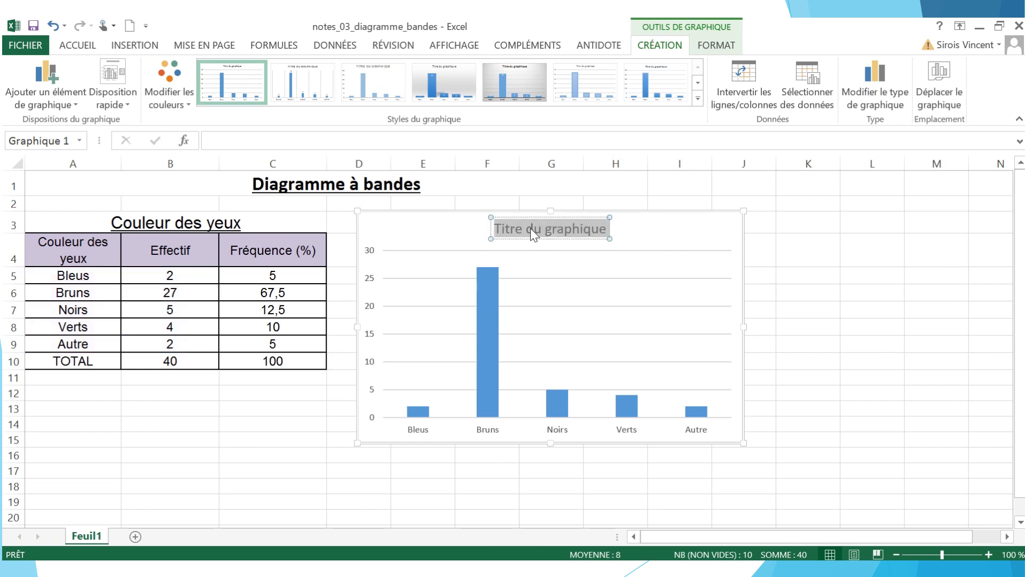
pyautogui.hotkey('ctrl', 'u')
pyautogui.write('C')
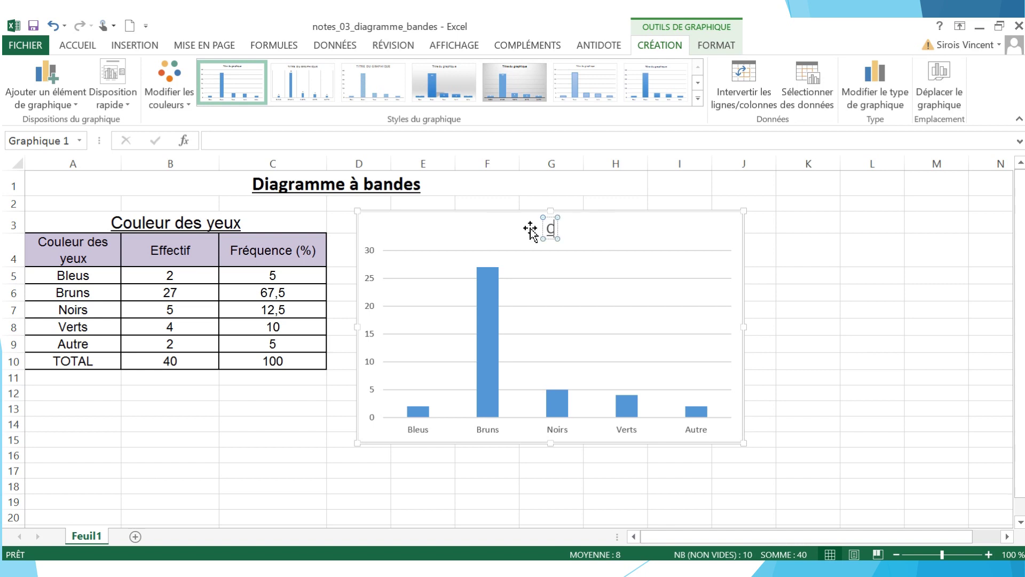
pyautogui.write('ouleur des yeux')
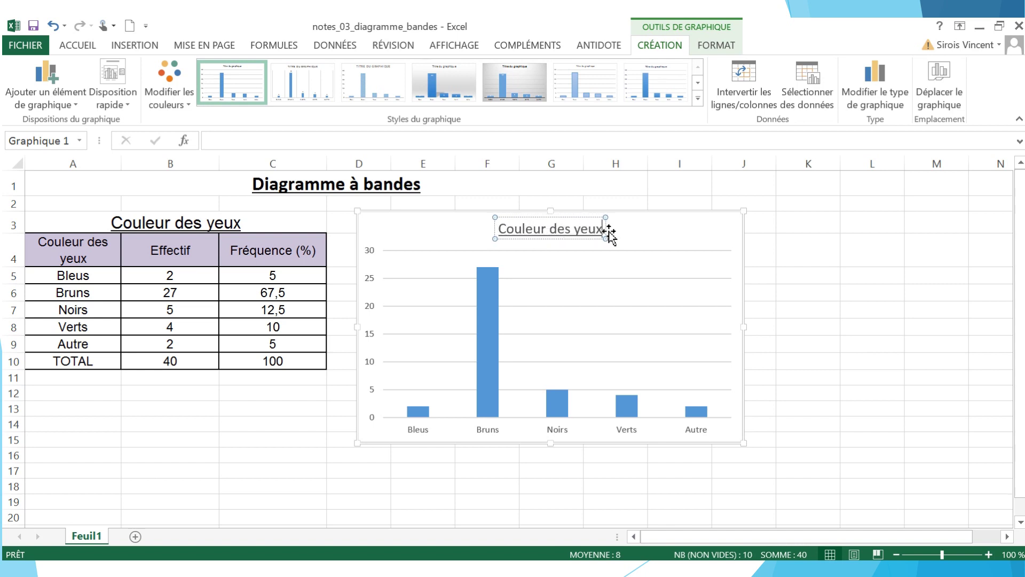
pyautogui.click(637, 231)
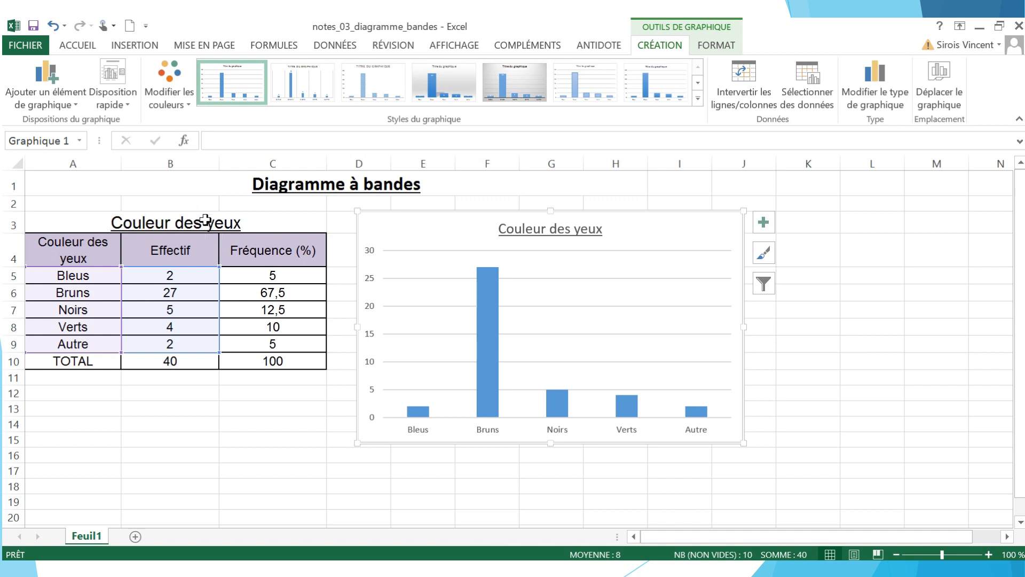
pyautogui.click(572, 224)
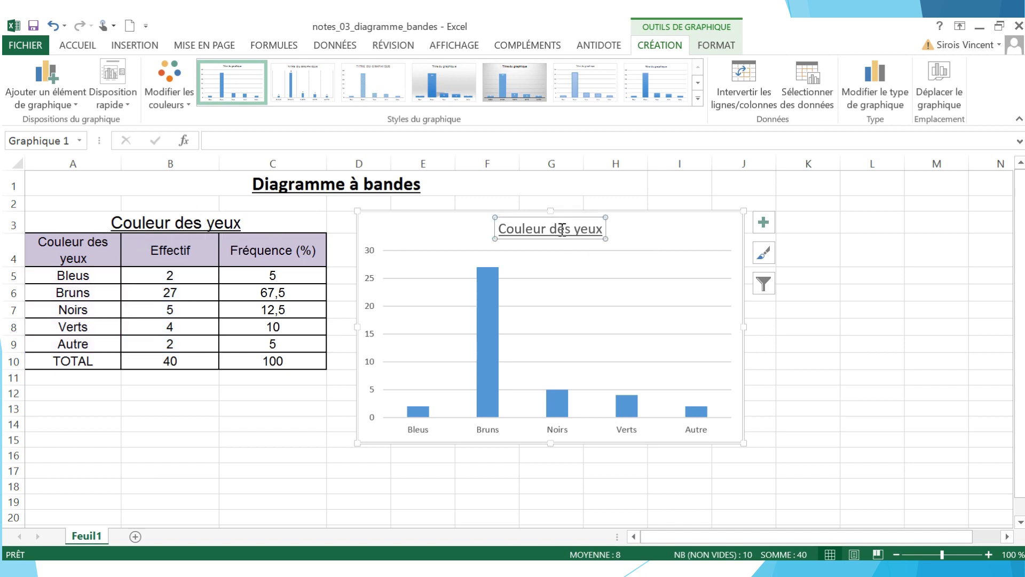
pyautogui.click(619, 235)
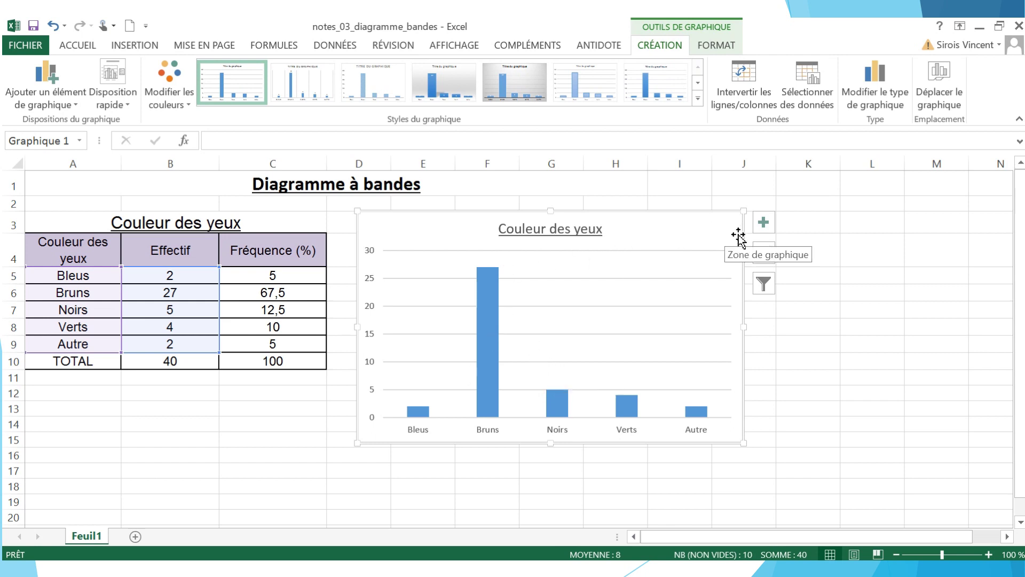
# Add axis titles to the chart and name the vertical axis "Effectif"
pyautogui.click(764, 230)
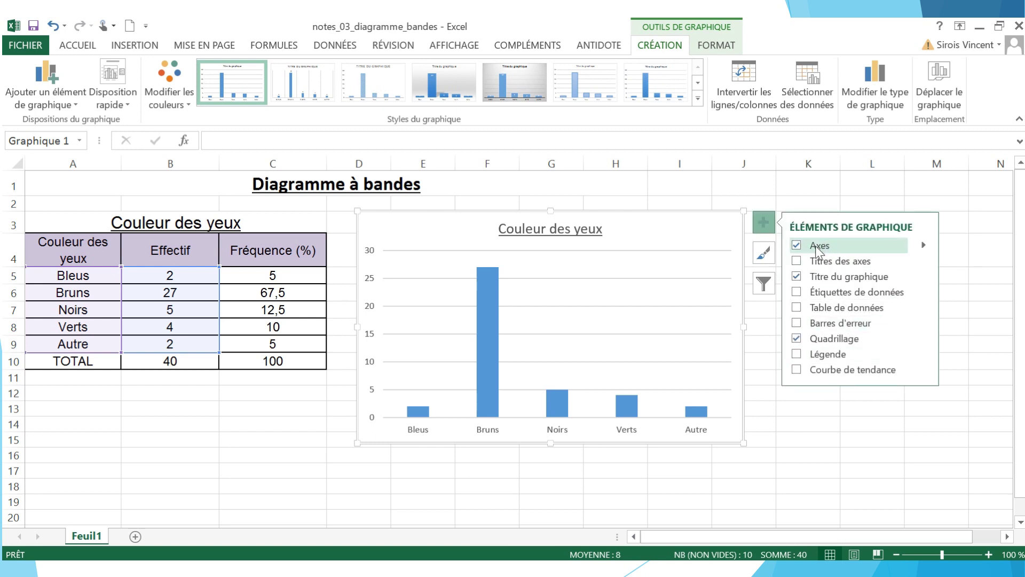
pyautogui.click(799, 261)
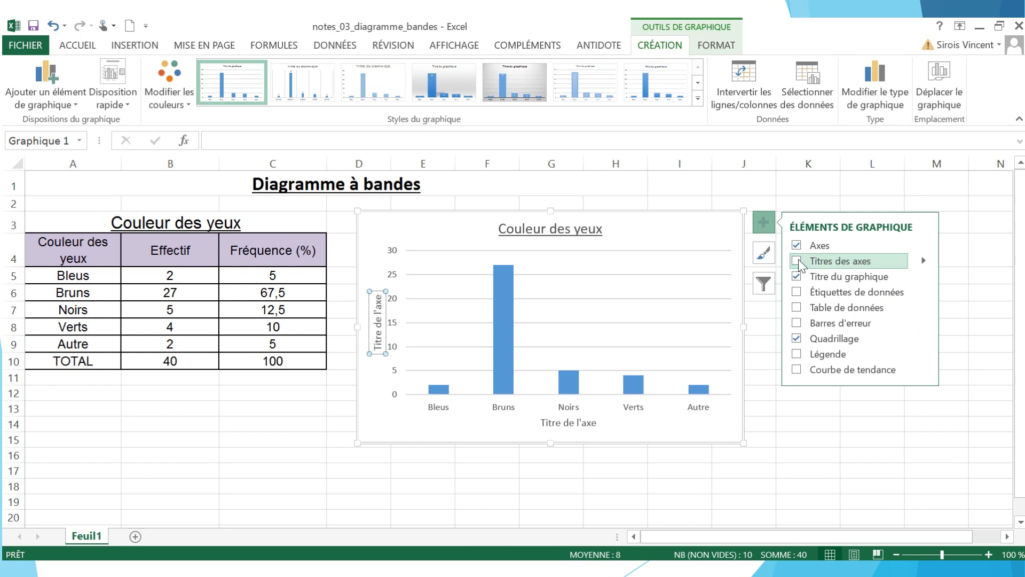
pyautogui.click(379, 319)
pyautogui.tripleClick(379, 318)
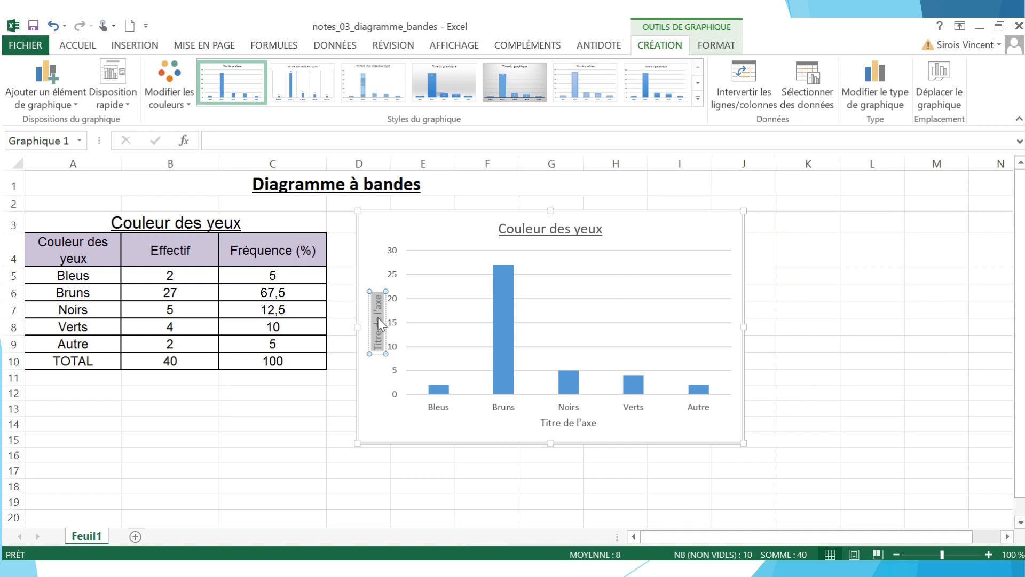
pyautogui.write('Effectif')
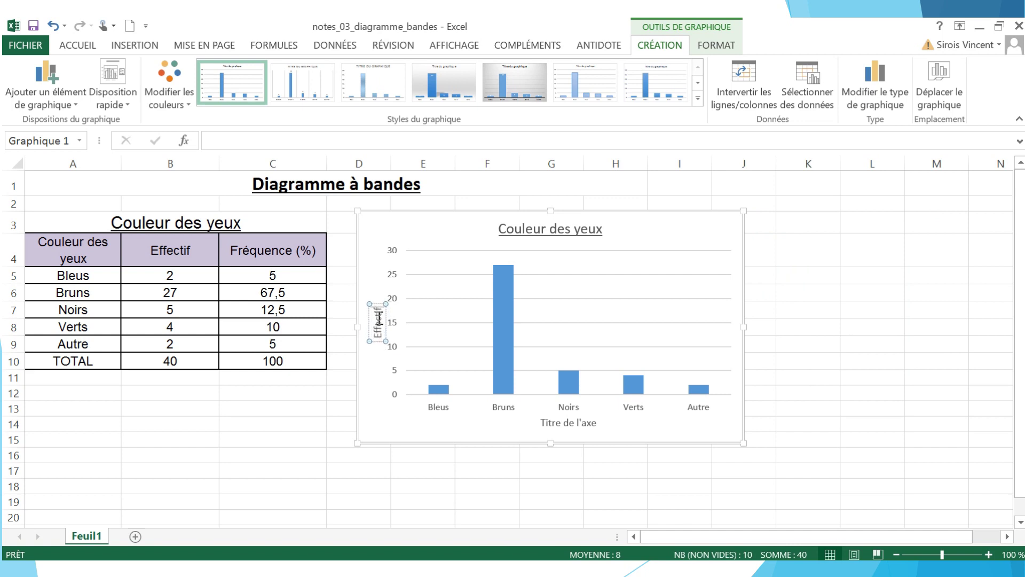
# Name the chart's horizontal axis "Couleur des yeux"
pyautogui.click(569, 423)
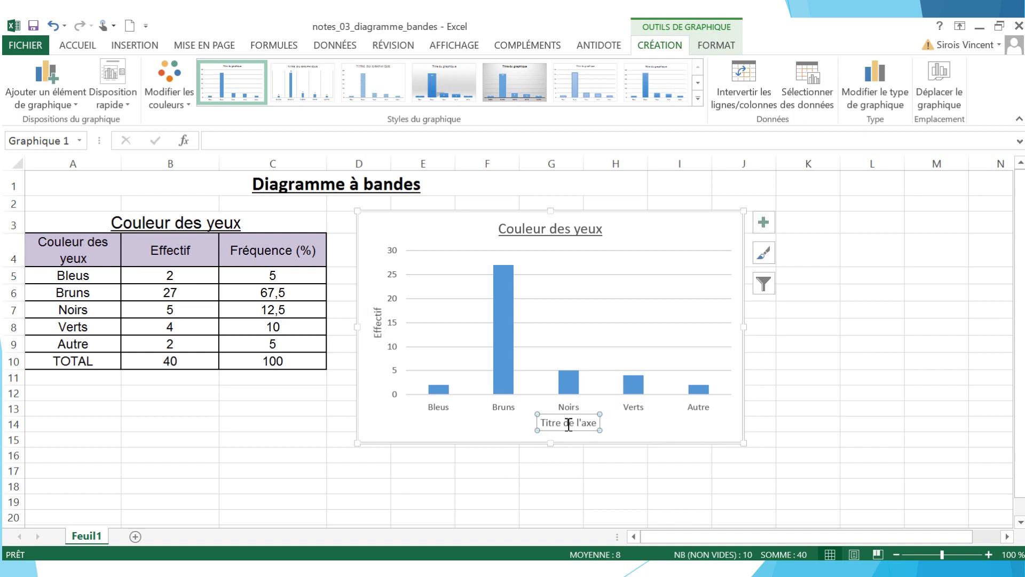
pyautogui.write('Couleur des yeux')
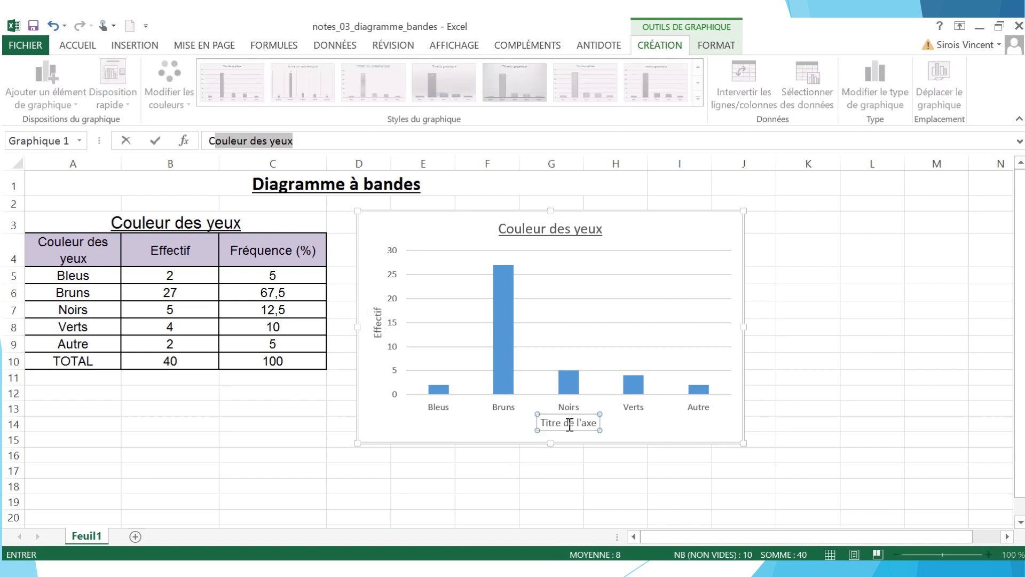
pyautogui.press('Return')
pyautogui.tripleClick(570, 424)
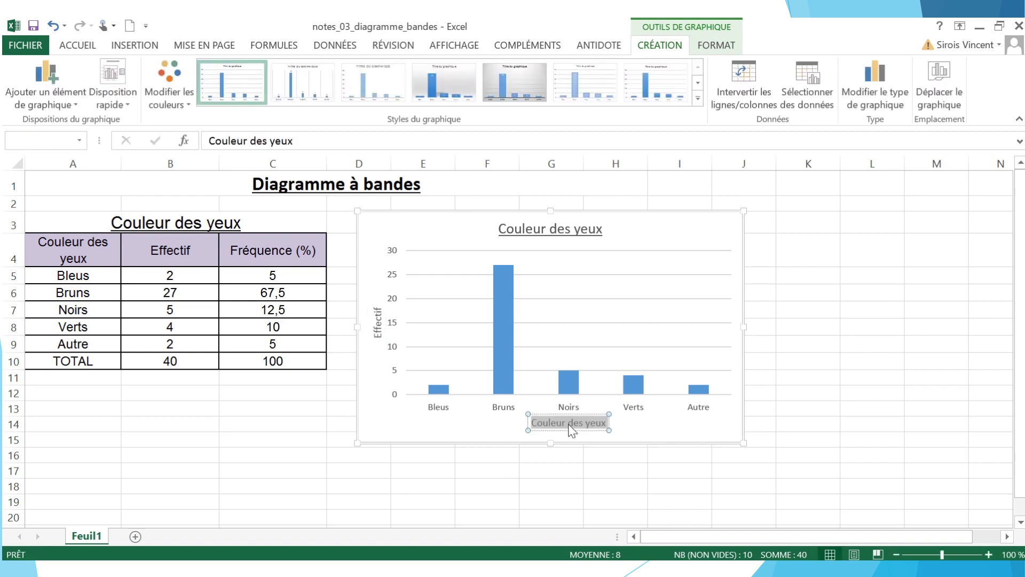
pyautogui.click(670, 425)
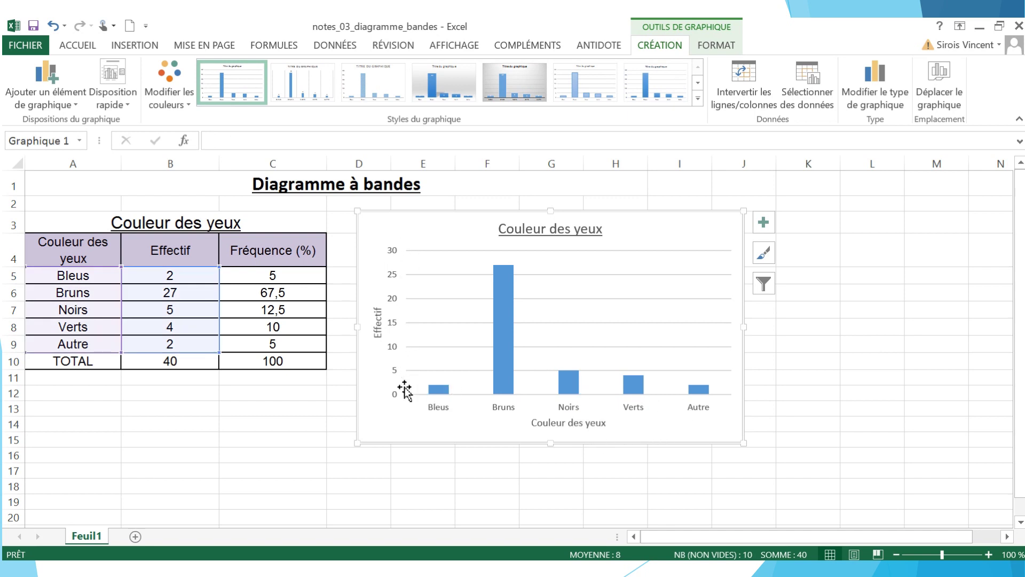
# Format the vertical axis with a solid grey line 1 pt wide
pyautogui.click(396, 332)
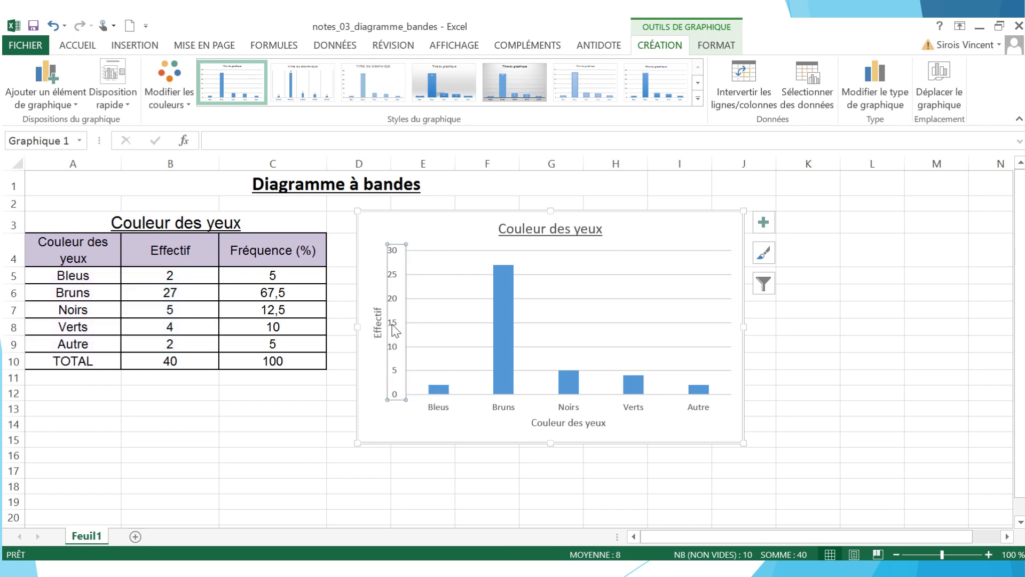
pyautogui.rightClick(395, 331)
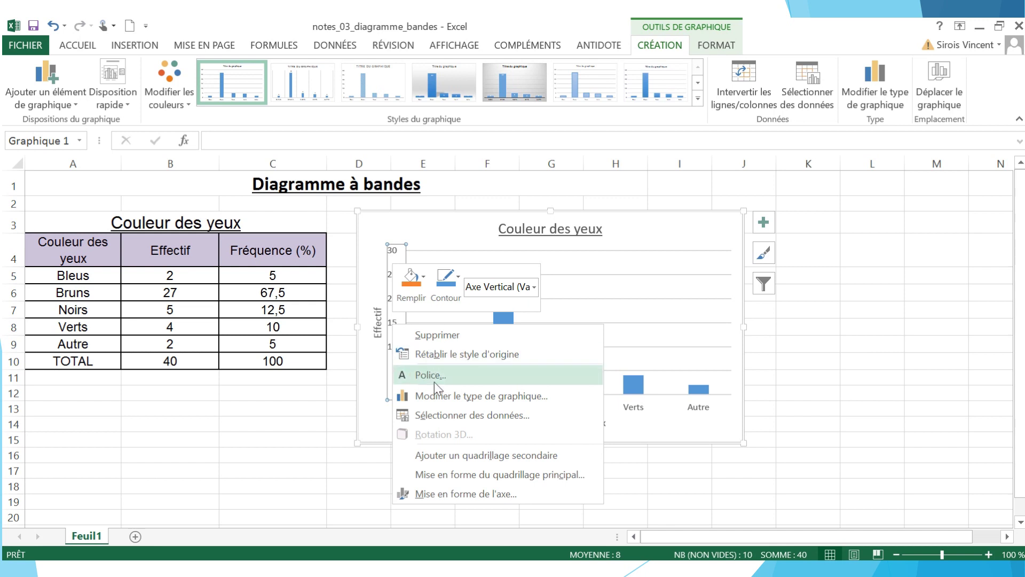
pyautogui.click(470, 494)
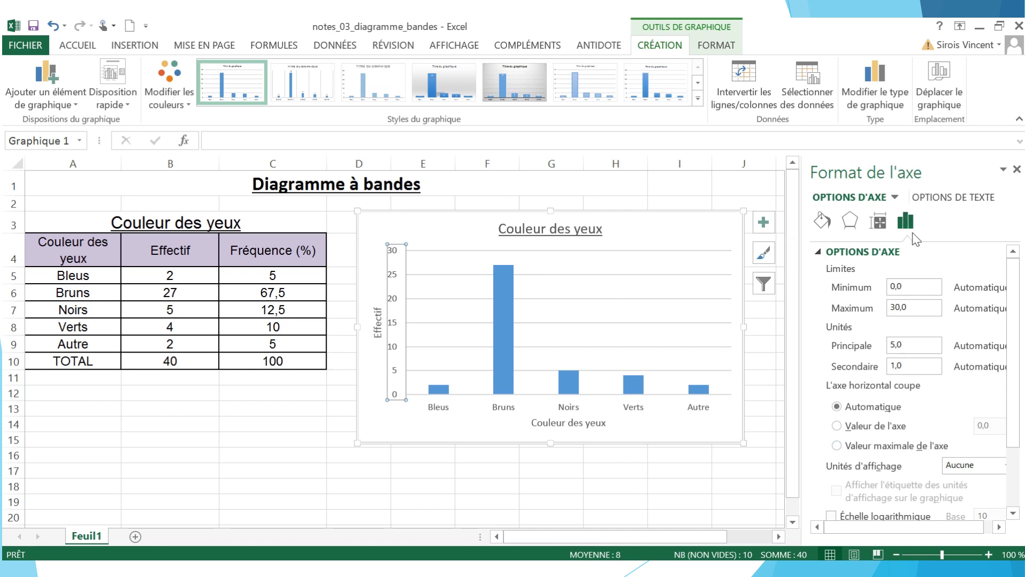
pyautogui.click(823, 220)
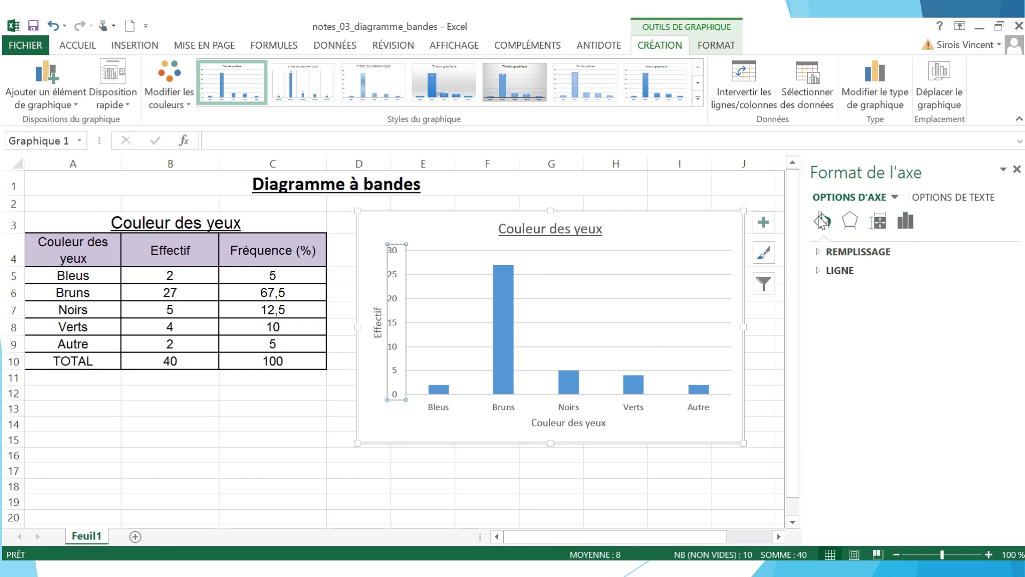
pyautogui.click(823, 273)
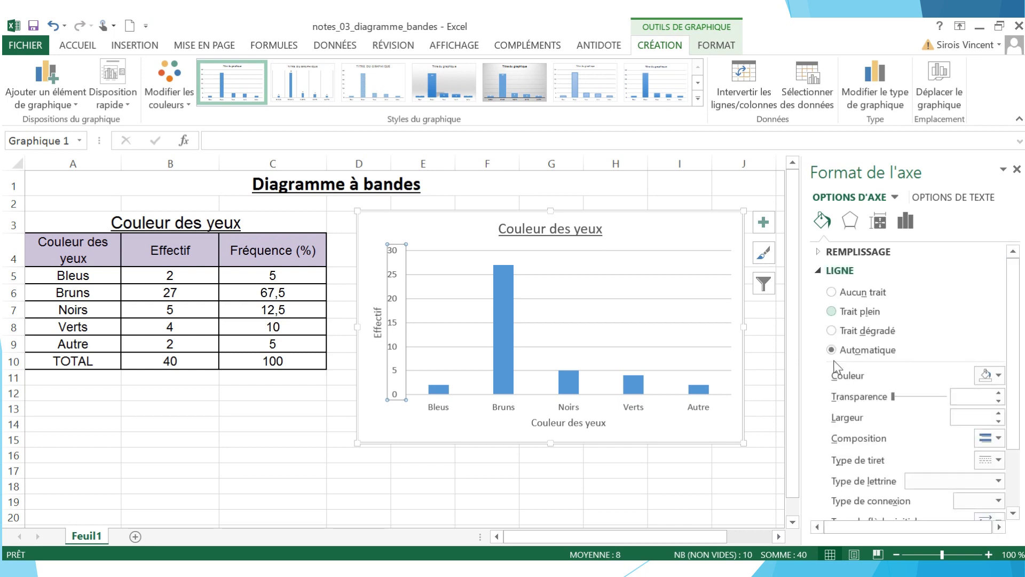
pyautogui.scroll(-1, 854, 435)
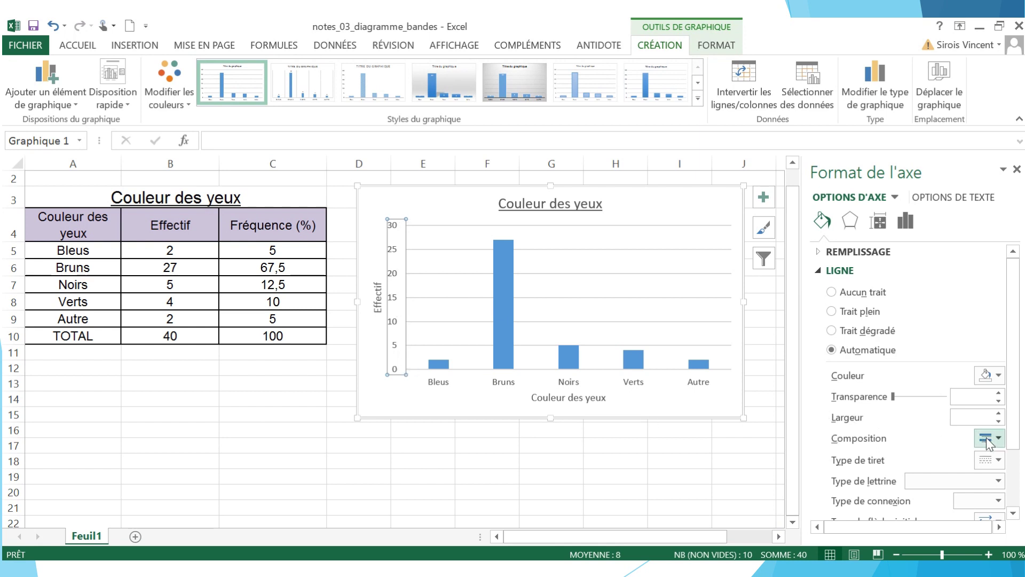
pyautogui.click(998, 413)
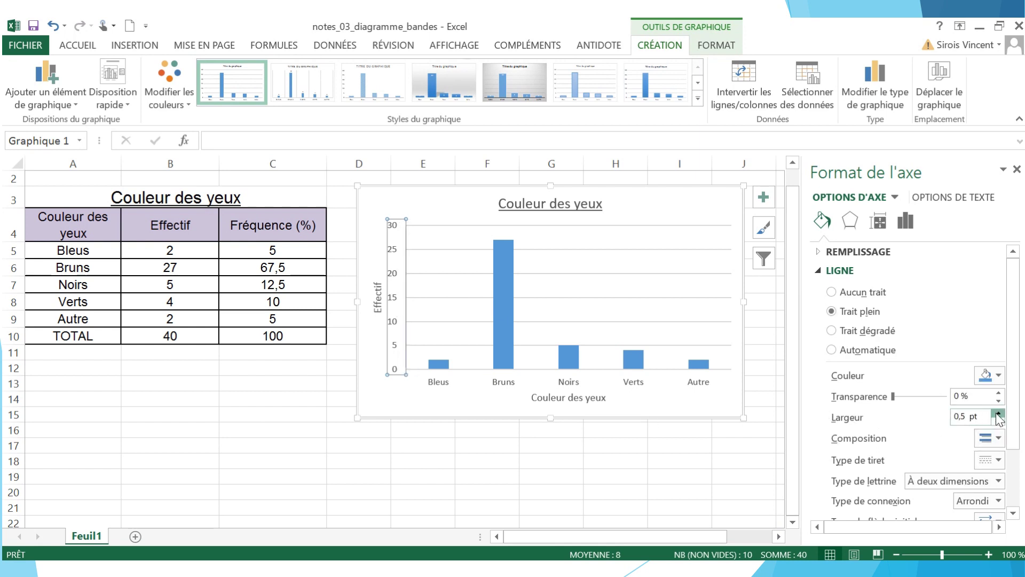
pyautogui.click(999, 414)
pyautogui.click(999, 414)
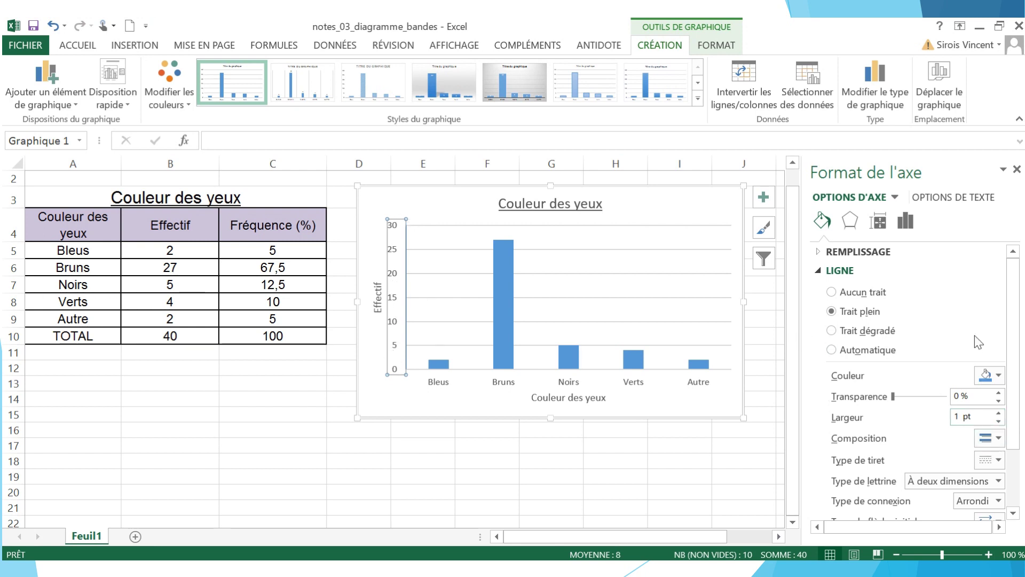
pyautogui.click(1000, 376)
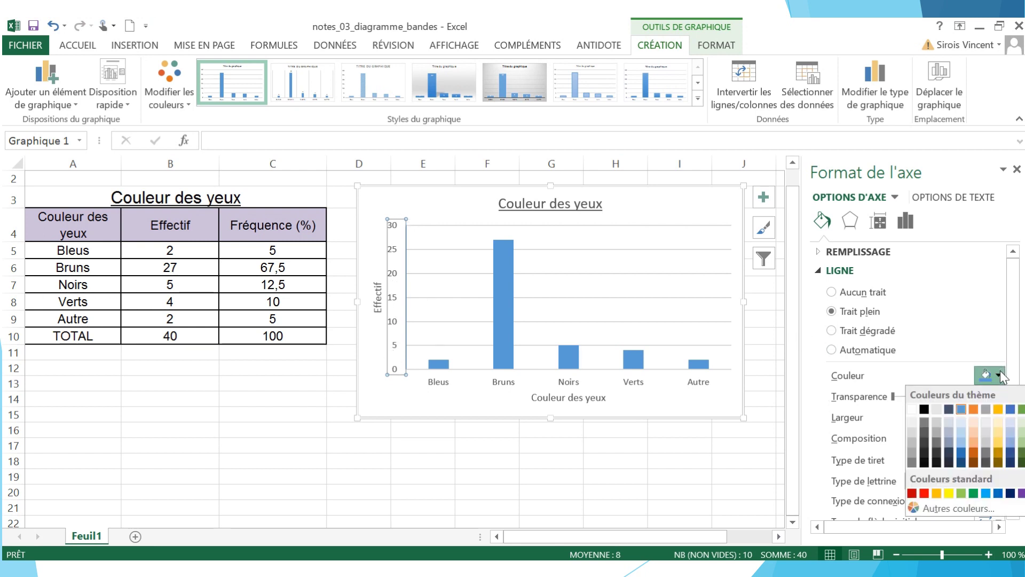
pyautogui.click(986, 410)
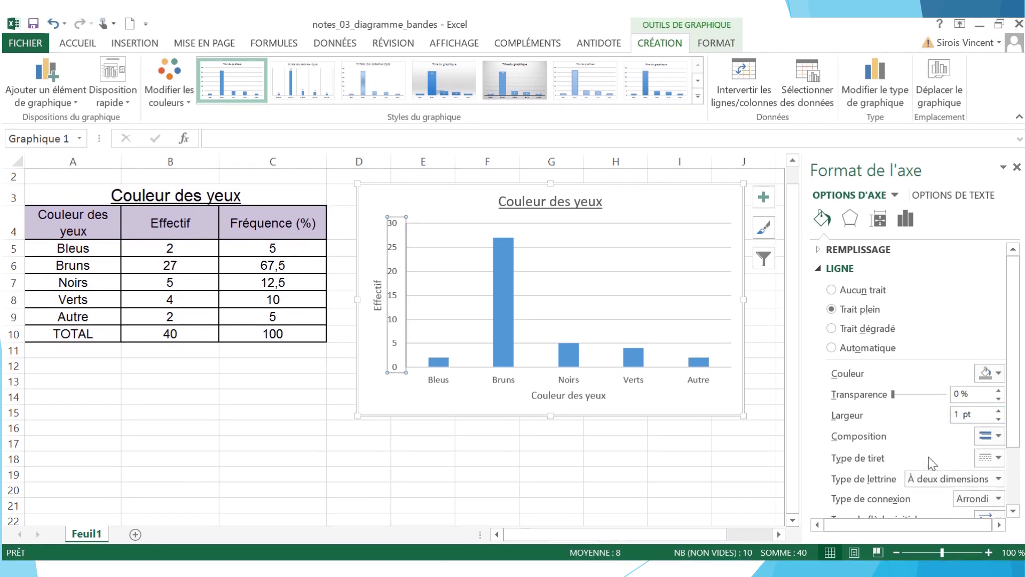
# Give the vertical axis line an open arrowhead as its end arrow type
pyautogui.click(1014, 511)
pyautogui.click(1014, 511)
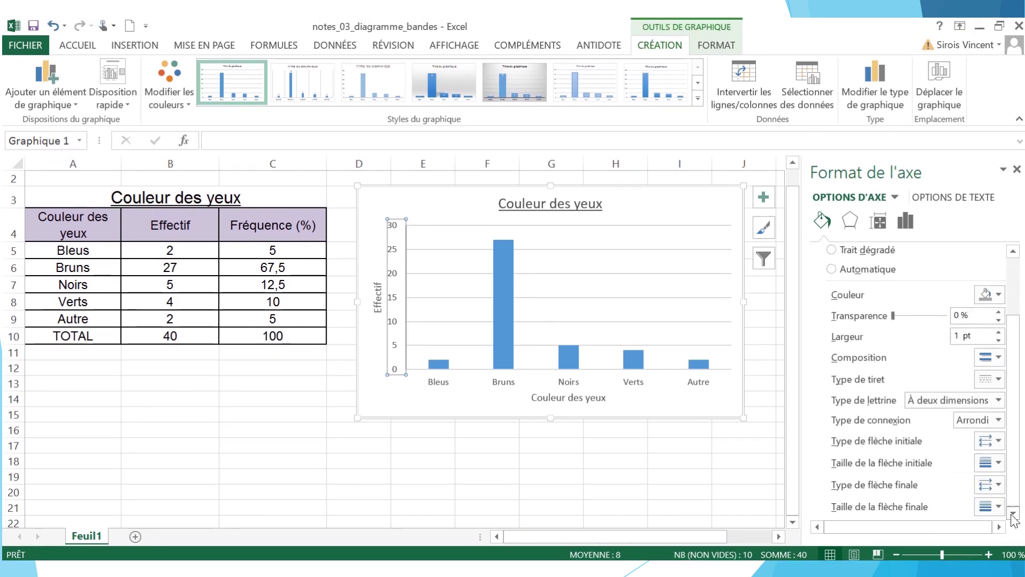
pyautogui.click(986, 486)
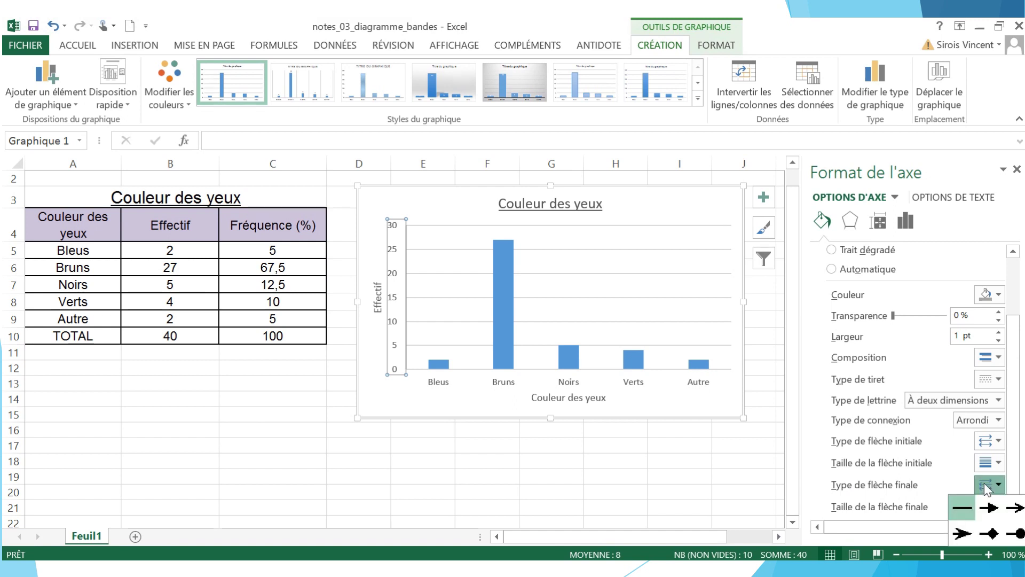
pyautogui.click(1015, 507)
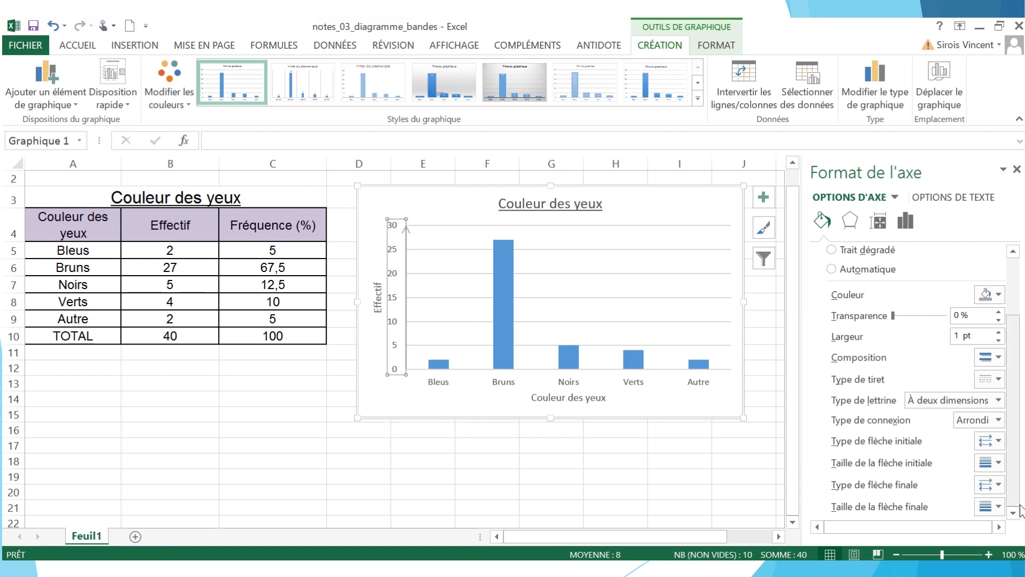
pyautogui.click(716, 400)
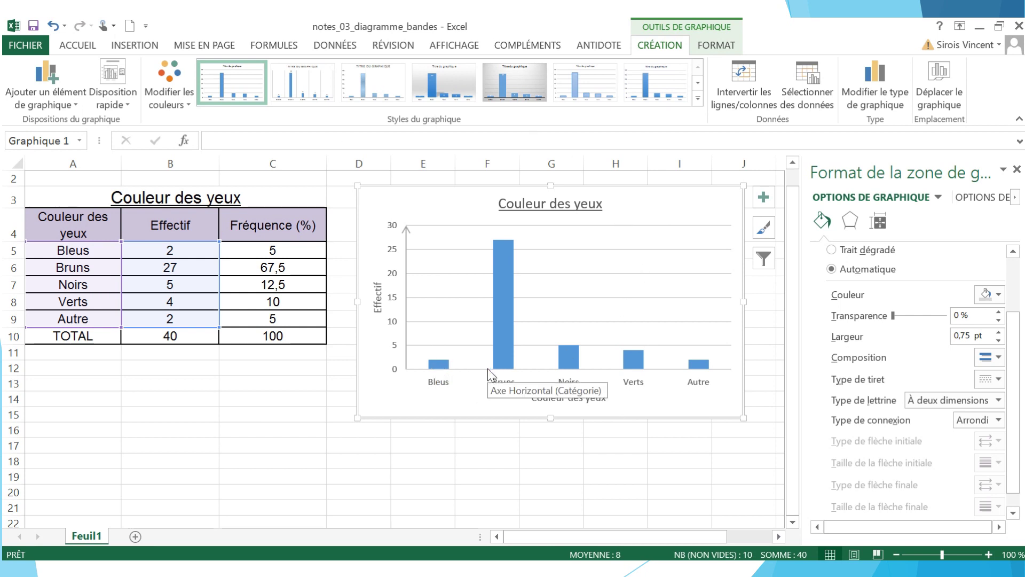
# Add data labels showing the counts to the chart's columns
pyautogui.click(498, 330)
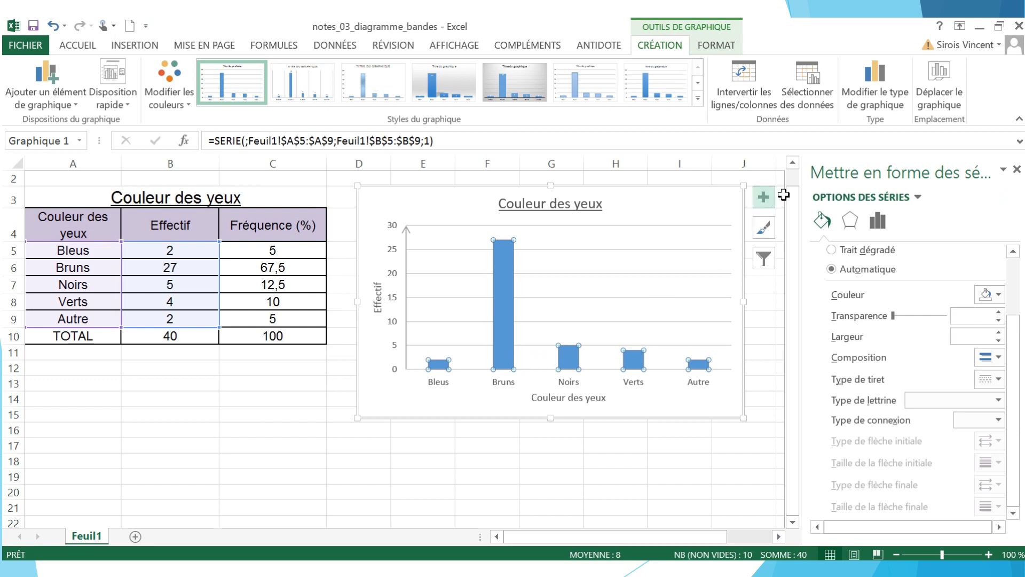
pyautogui.click(764, 198)
pyautogui.click(796, 267)
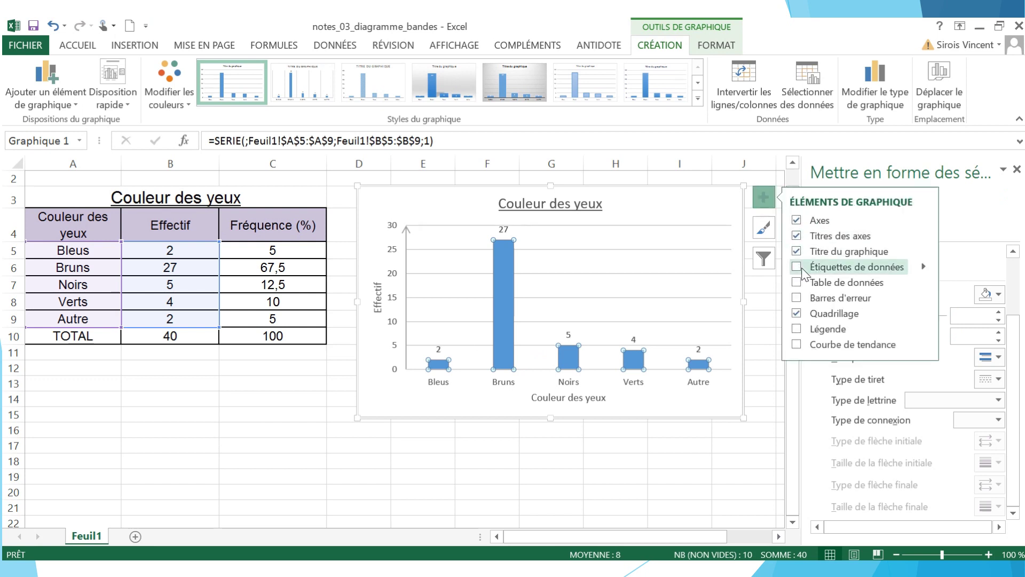
pyautogui.click(537, 447)
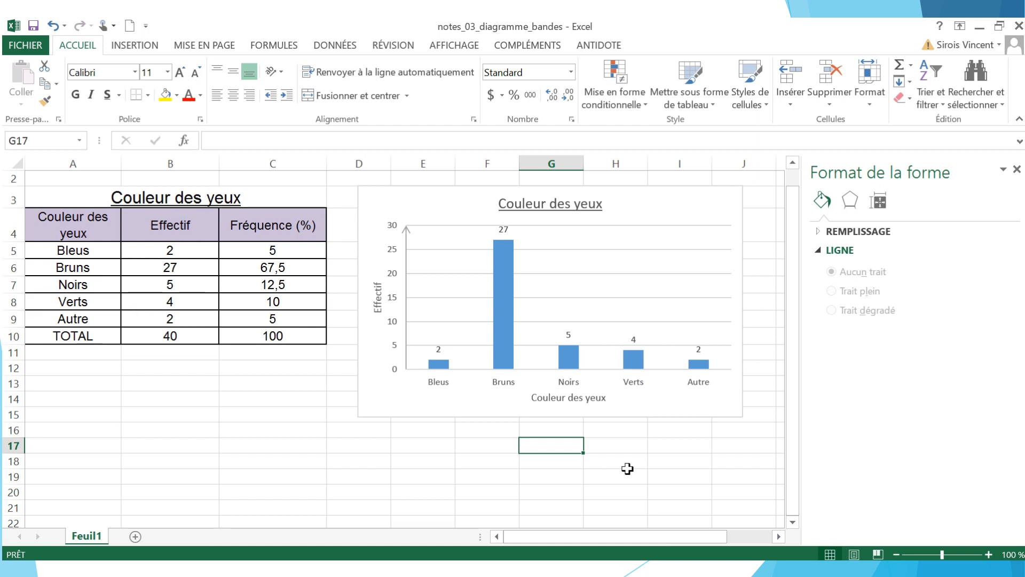
pyautogui.moveTo(94, 245); pyautogui.dragTo(195, 316)
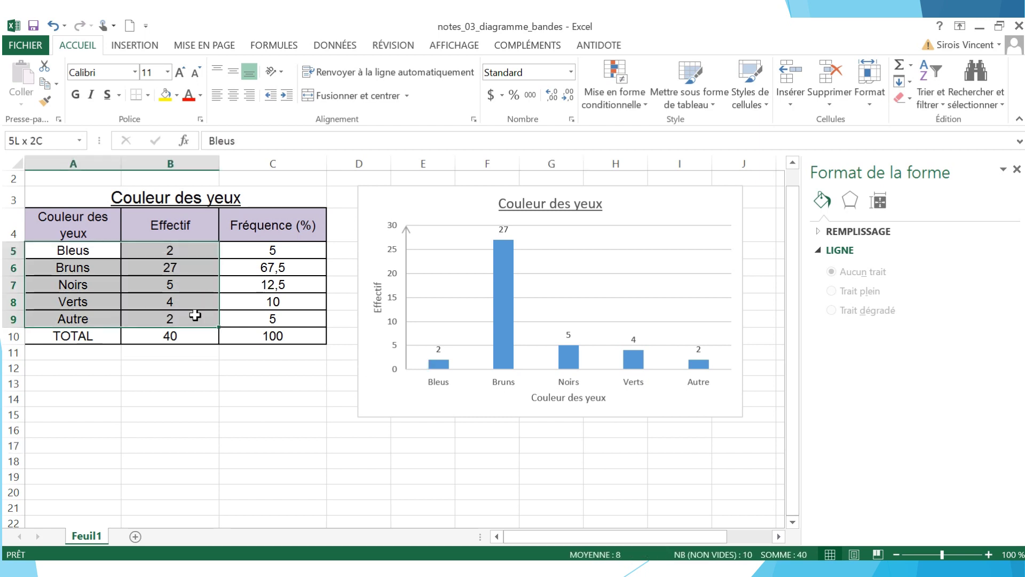
pyautogui.click(129, 48)
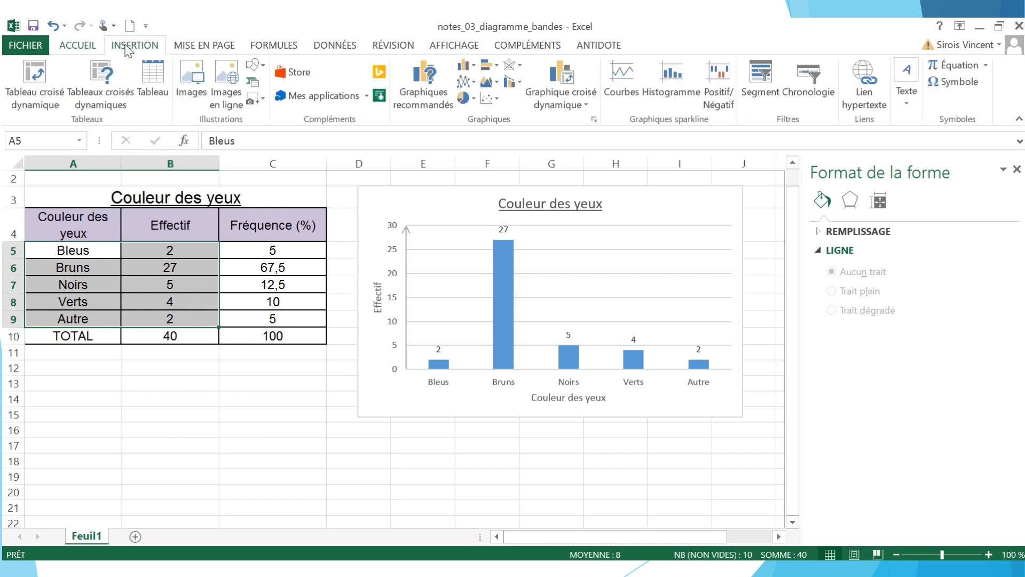
pyautogui.click(463, 65)
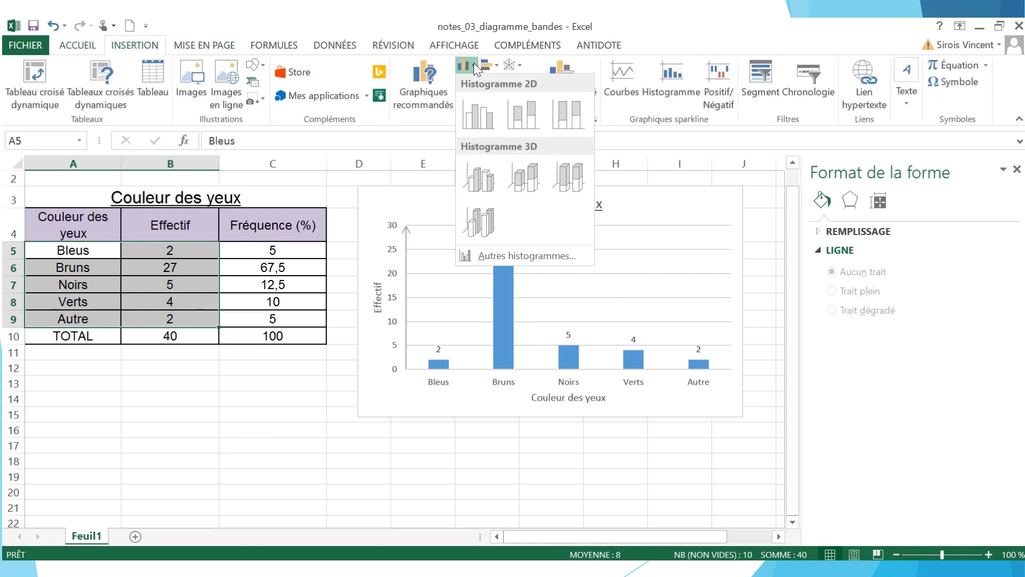
pyautogui.click(479, 120)
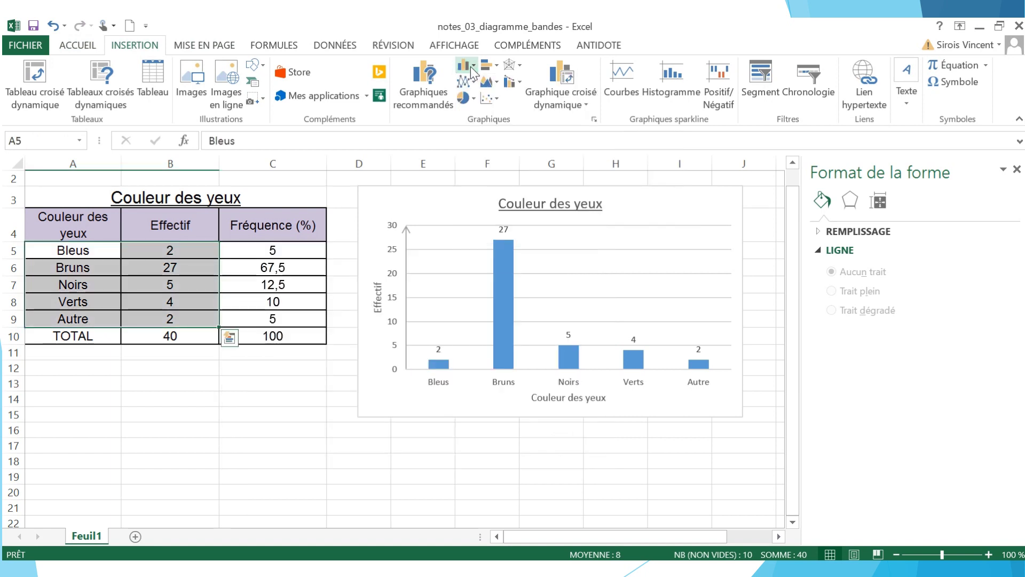
# Close the formatting pane and add primary minor horizontal gridlines to the chart
pyautogui.click(1017, 169)
pyautogui.click(715, 218)
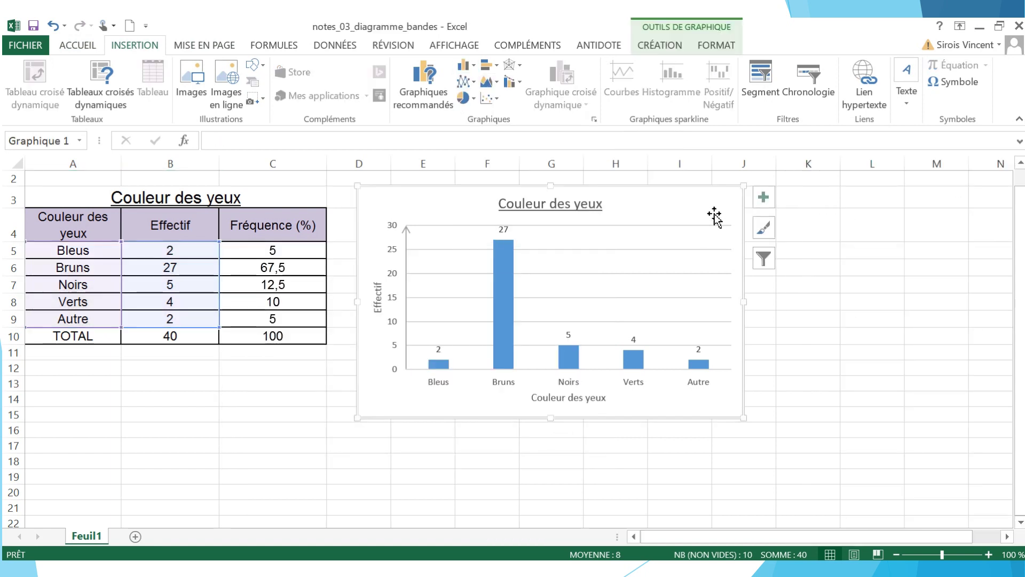
pyautogui.click(766, 198)
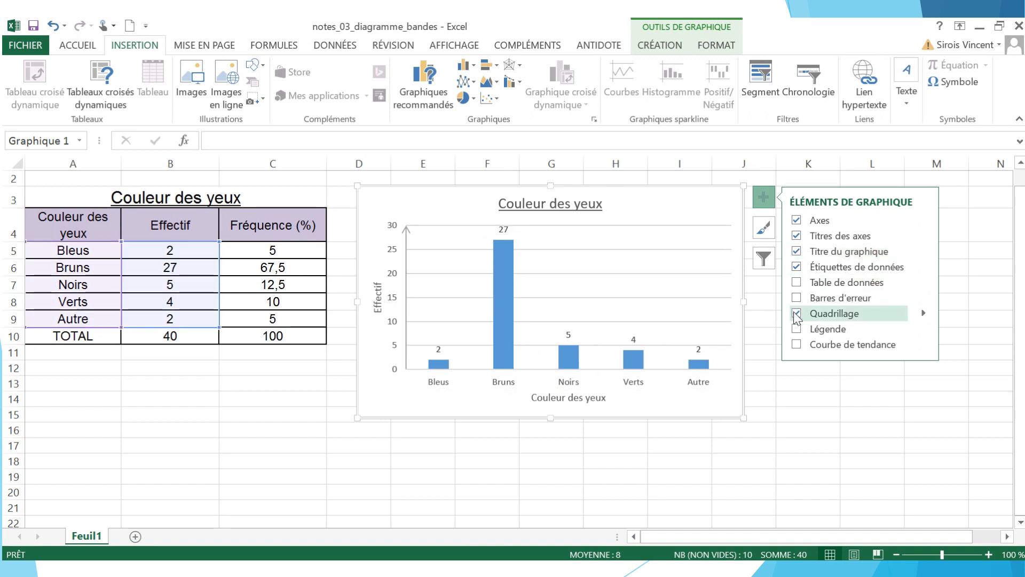
pyautogui.click(924, 313)
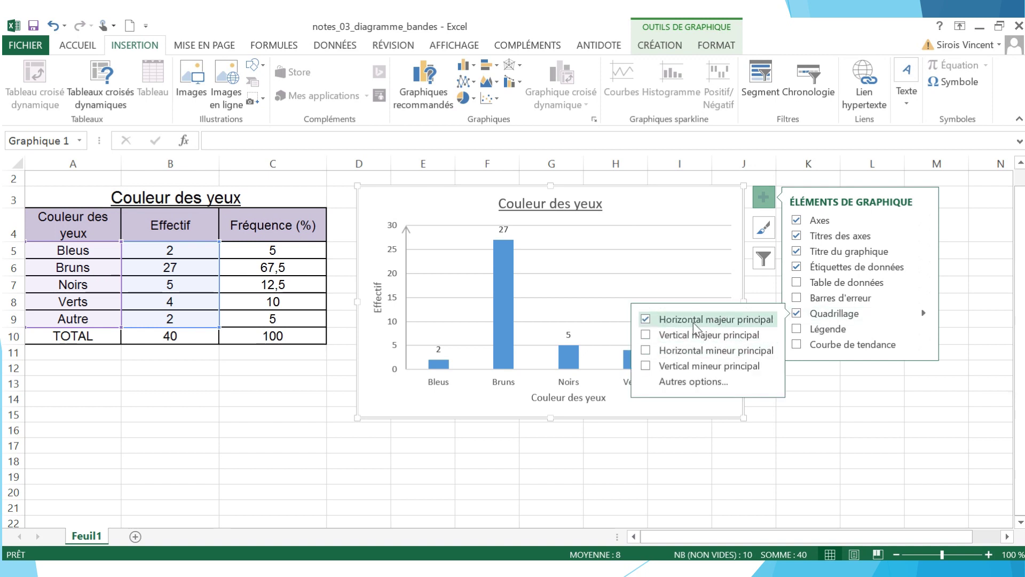
pyautogui.click(672, 353)
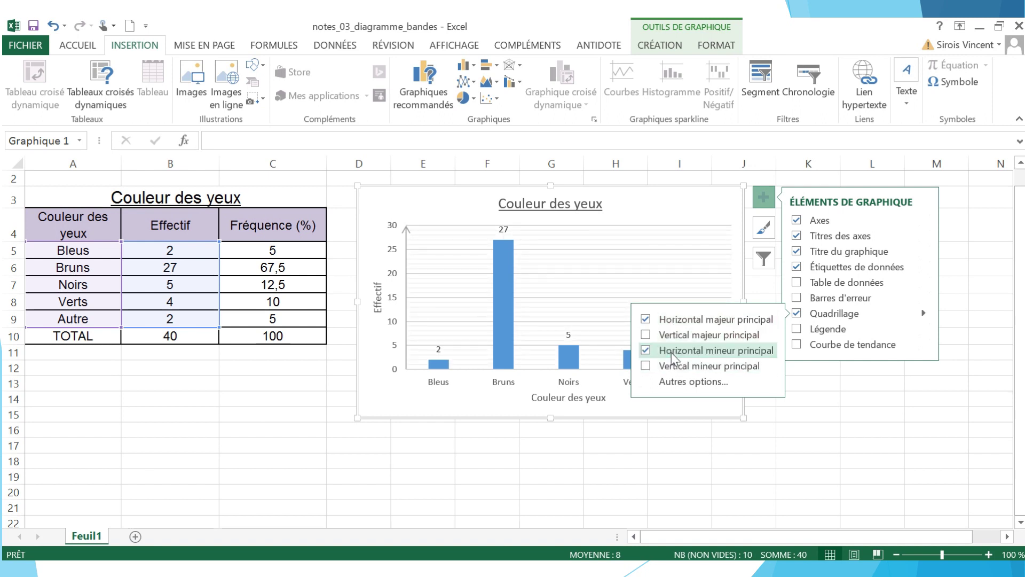
pyautogui.click(449, 277)
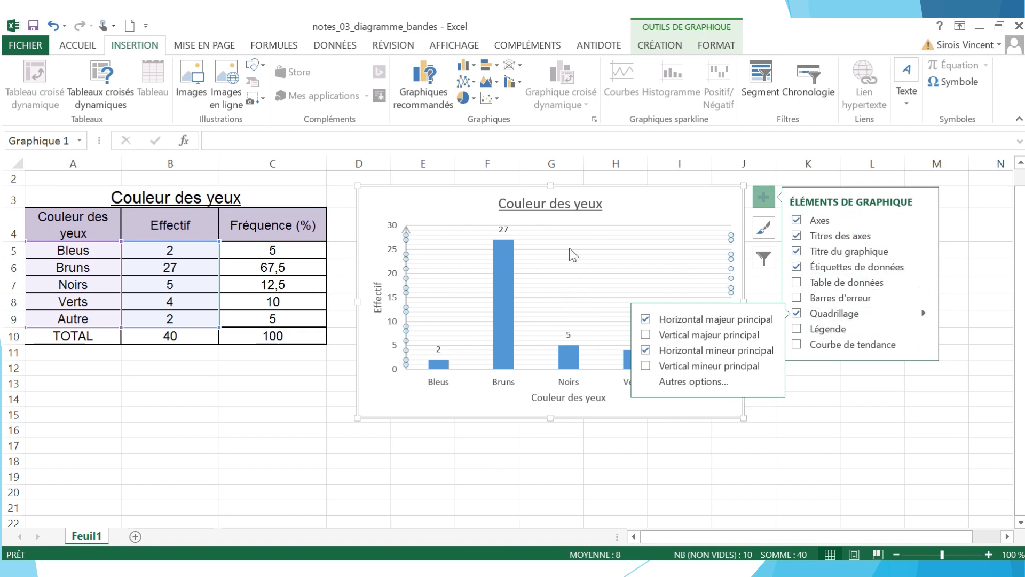
# Open the vertical axis's line formatting options and bring its arrow settings into view
pyautogui.rightClick(392, 256)
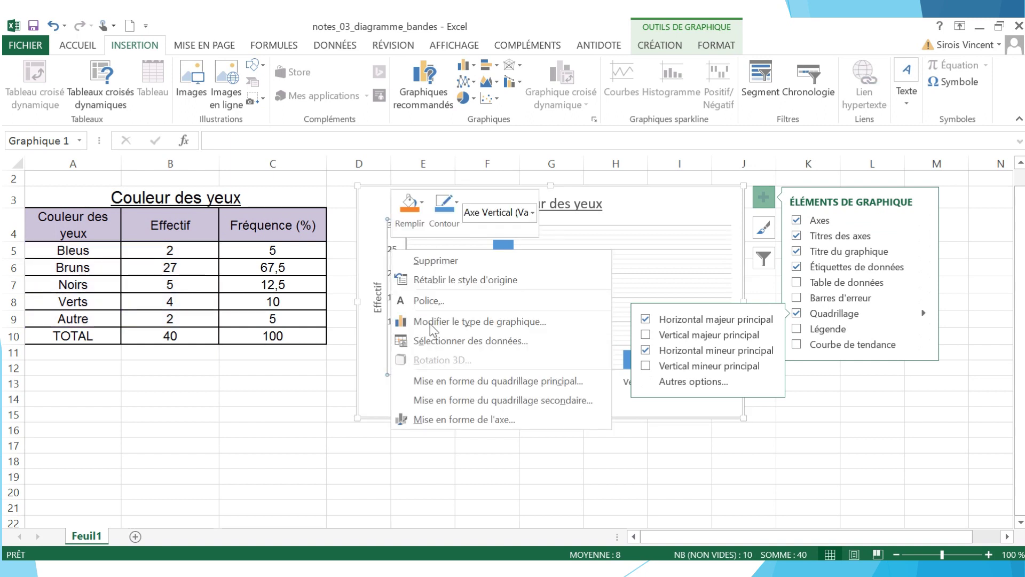
pyautogui.click(527, 416)
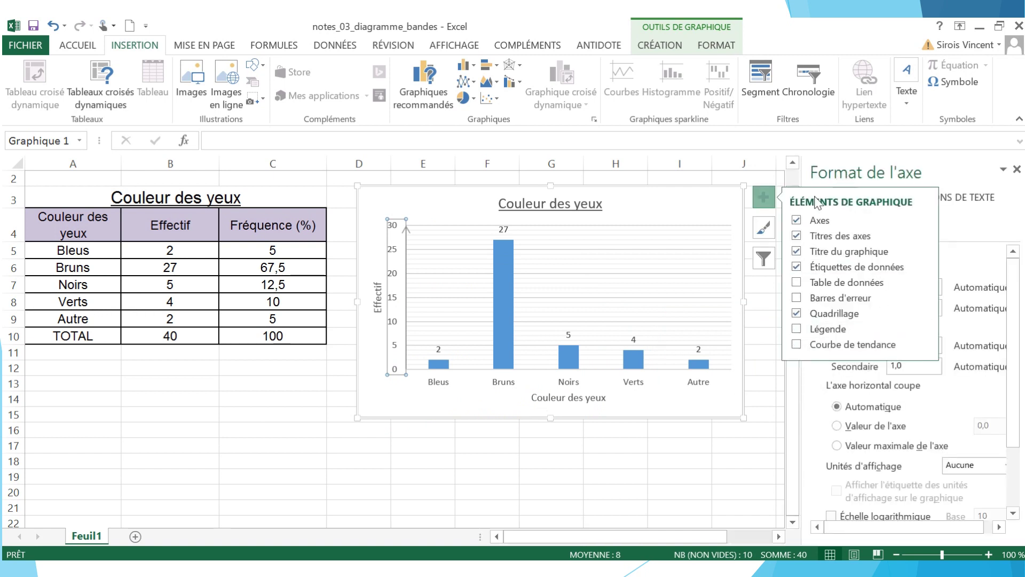
pyautogui.click(823, 220)
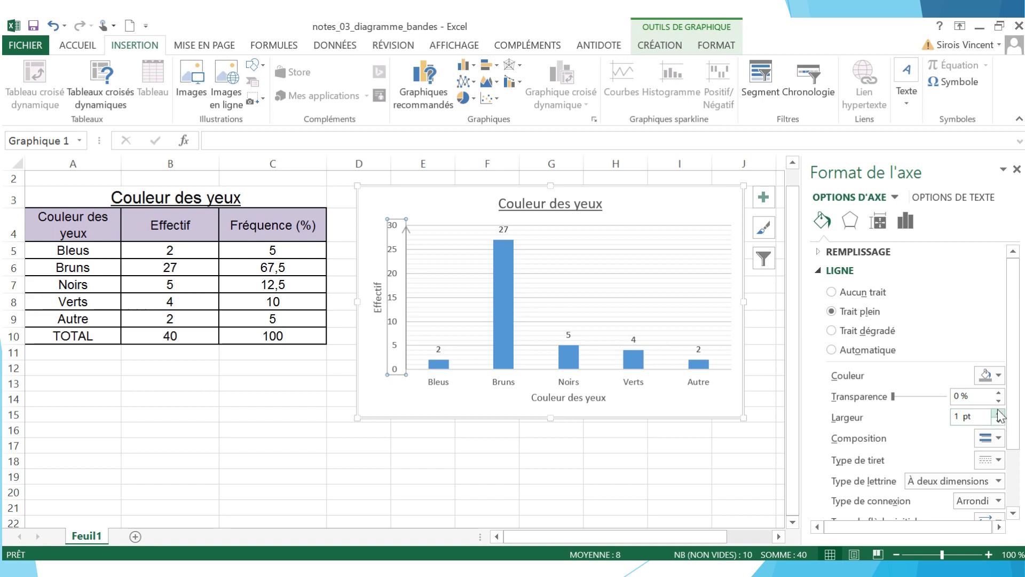
pyautogui.scroll(-3, 1003, 411)
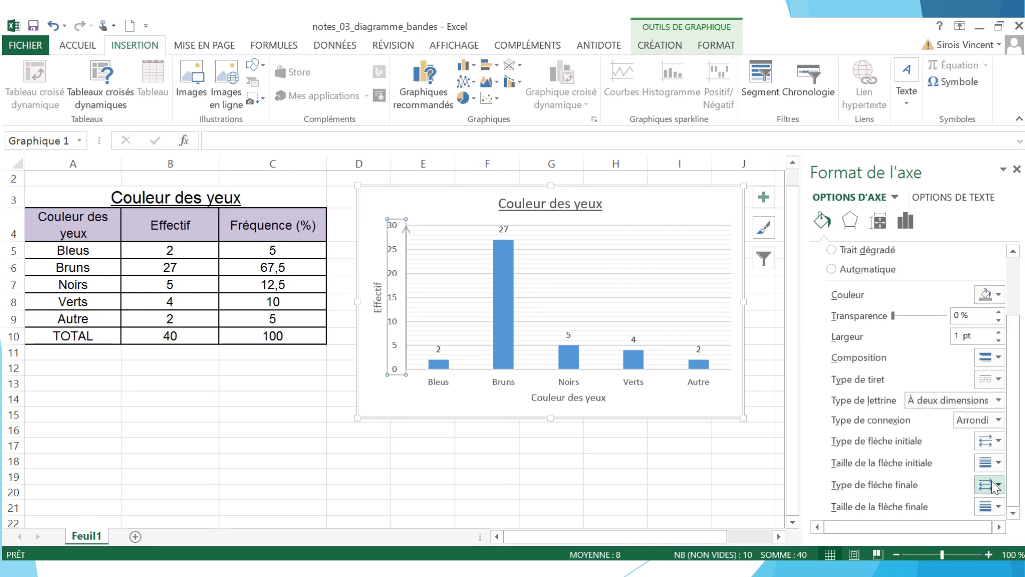